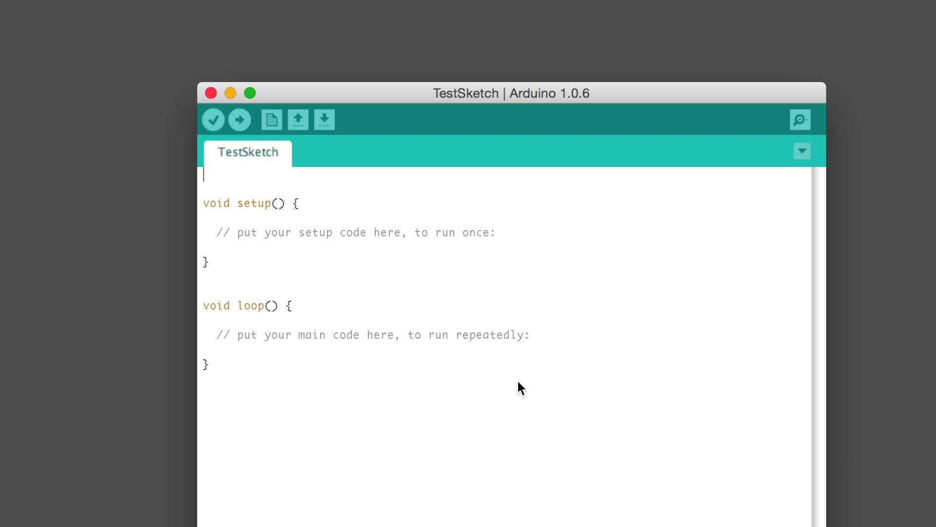
# Step: Highlight the setup function, then the whole loop function, to explain them
pyautogui.doubleClick(260, 201)
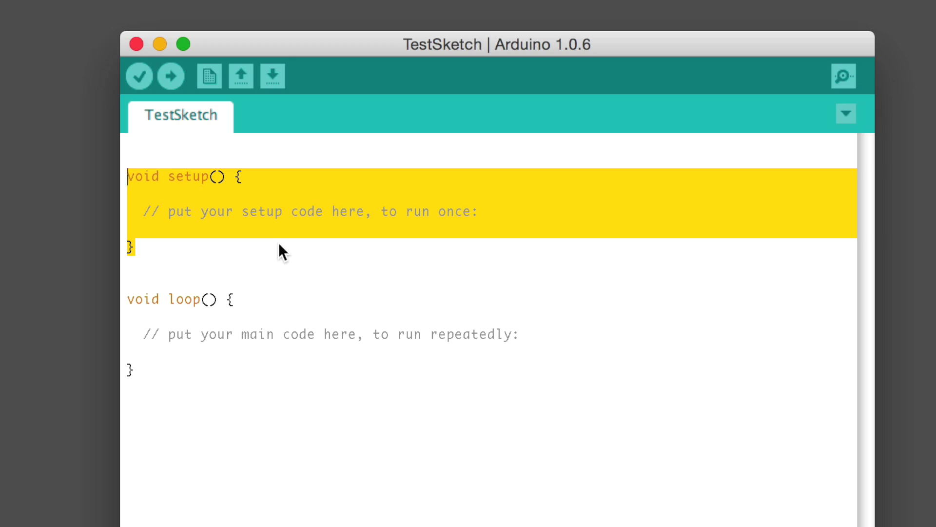
pyautogui.click(161, 381)
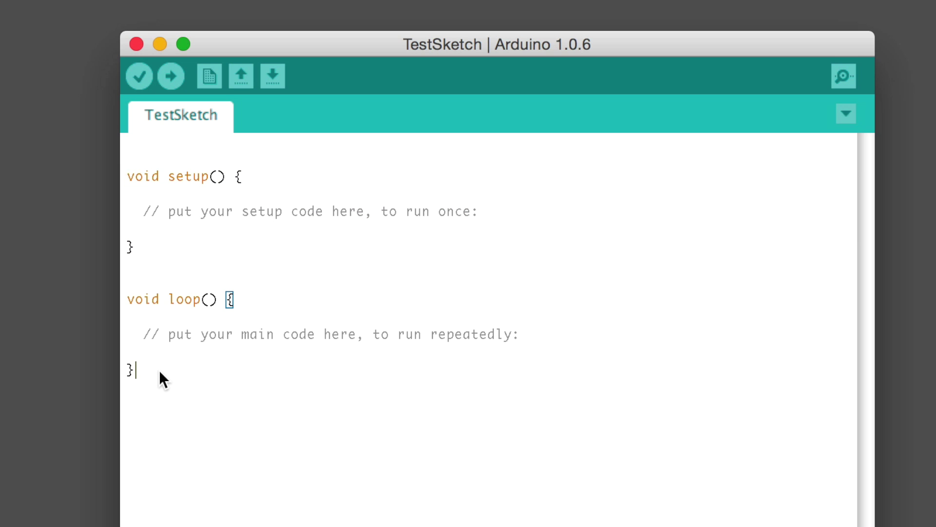
pyautogui.moveTo(159, 378); pyautogui.dragTo(114, 300)
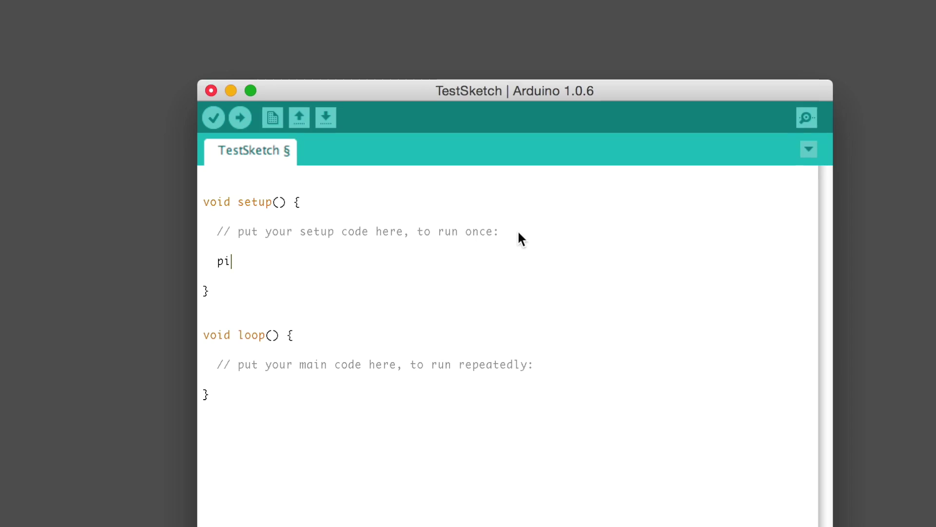
pyautogui.write('nMode')
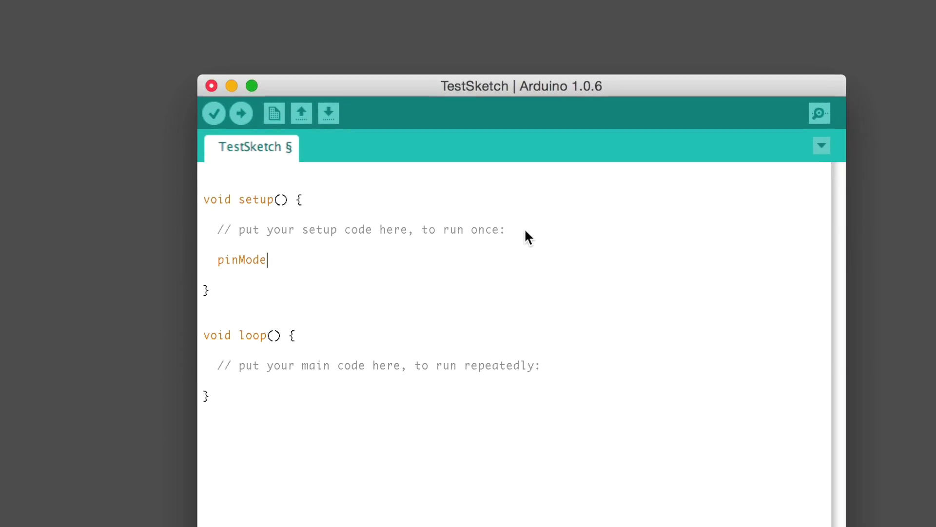
pyautogui.write('(3, ')
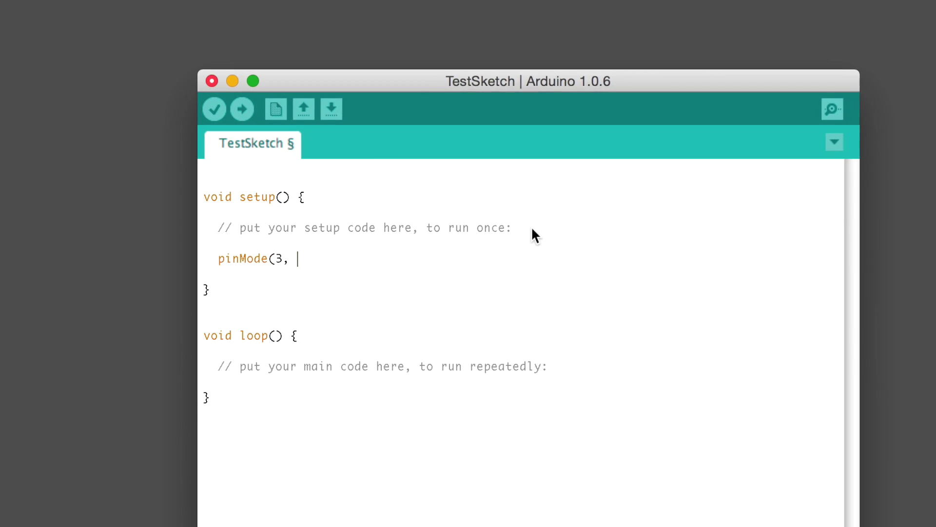
pyautogui.write('OUTPUT')
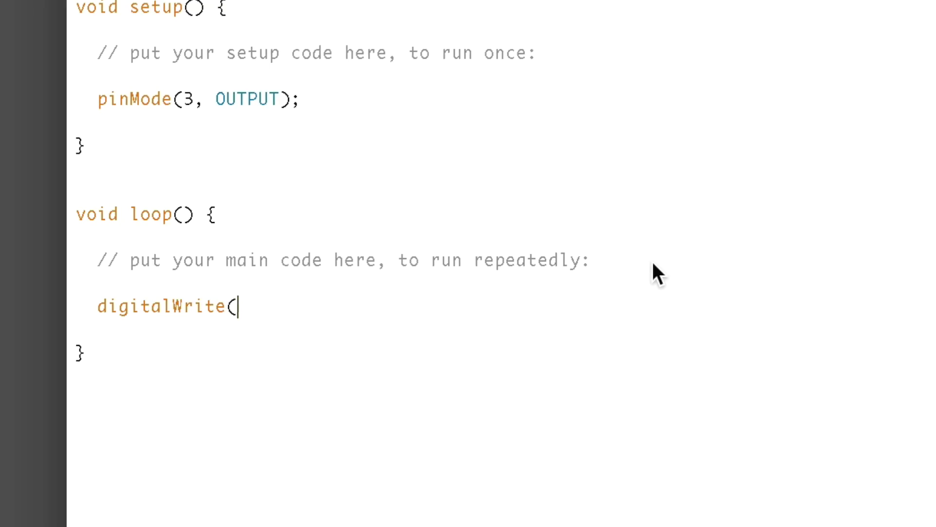
pyautogui.write('3, HIGH);')
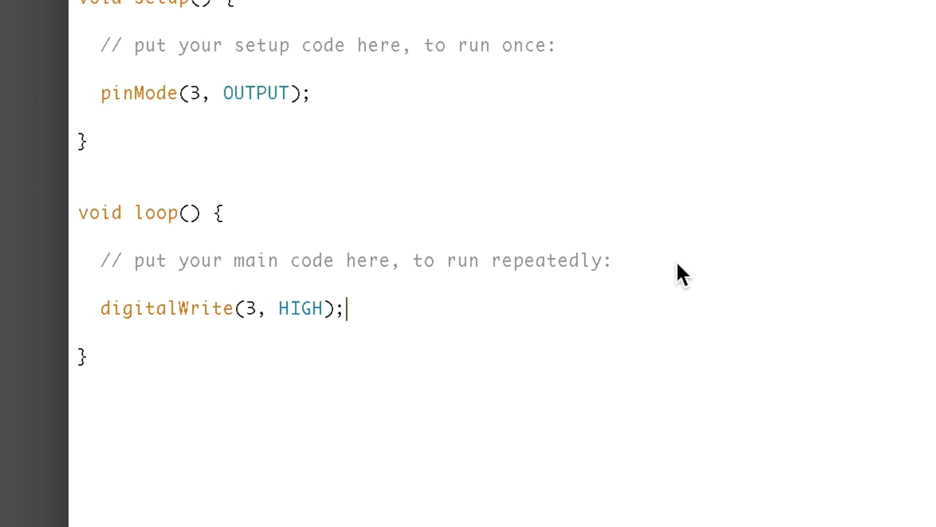
# Step: Make loop write pin 3 HIGH, then LOW, with 500 ms delays between
pyautogui.press('Return')
pyautogui.write('dela')
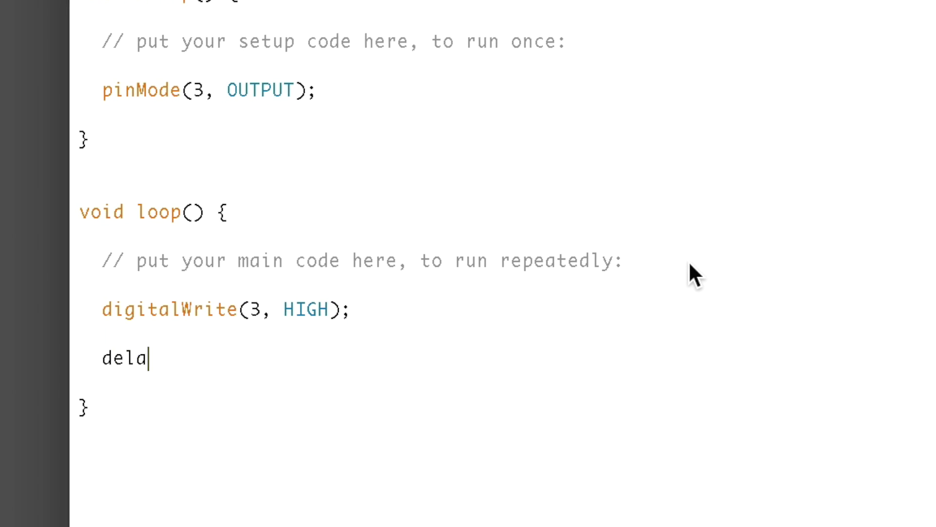
pyautogui.write('y(500')
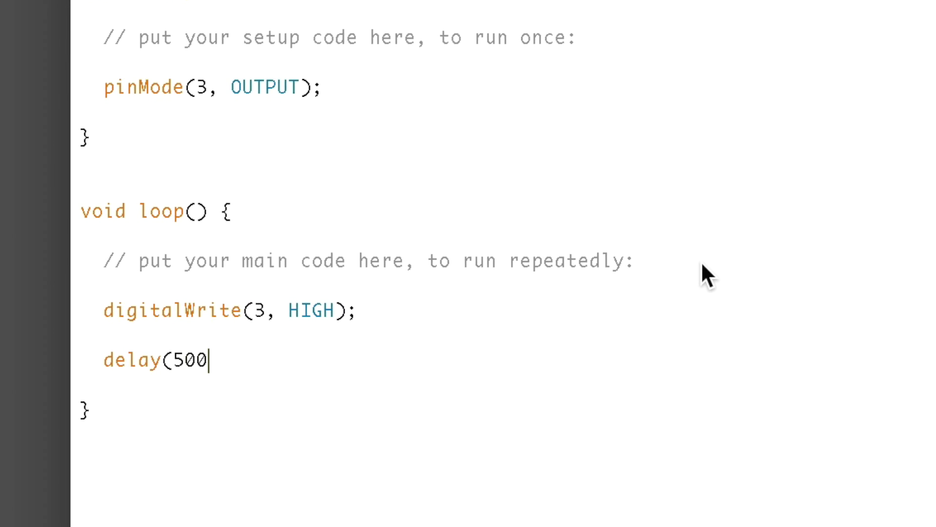
pyautogui.write(');')
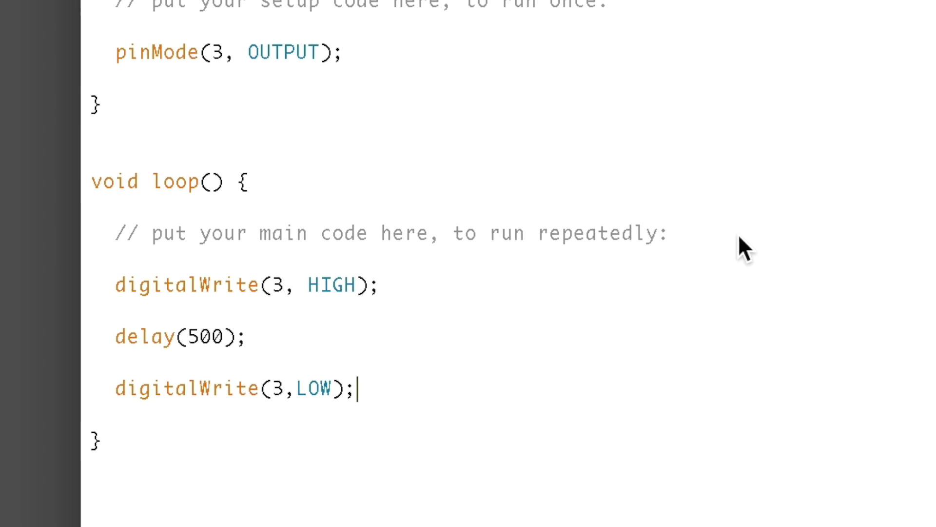
pyautogui.press('Left')
pyautogui.press('Left')
pyautogui.press('Left')
pyautogui.press('Left')
pyautogui.press('Left')
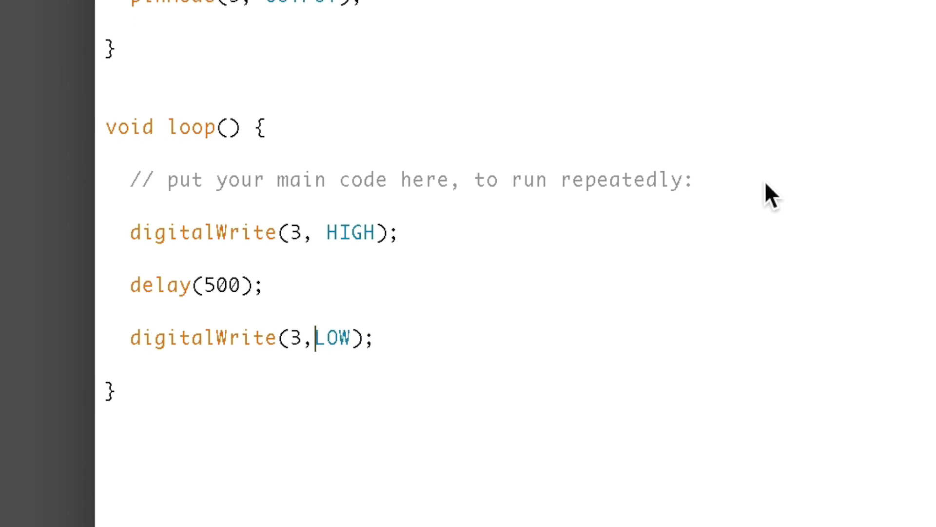
pyautogui.press('Right')
pyautogui.press('Right')
pyautogui.press('Right')
pyautogui.press('Return')
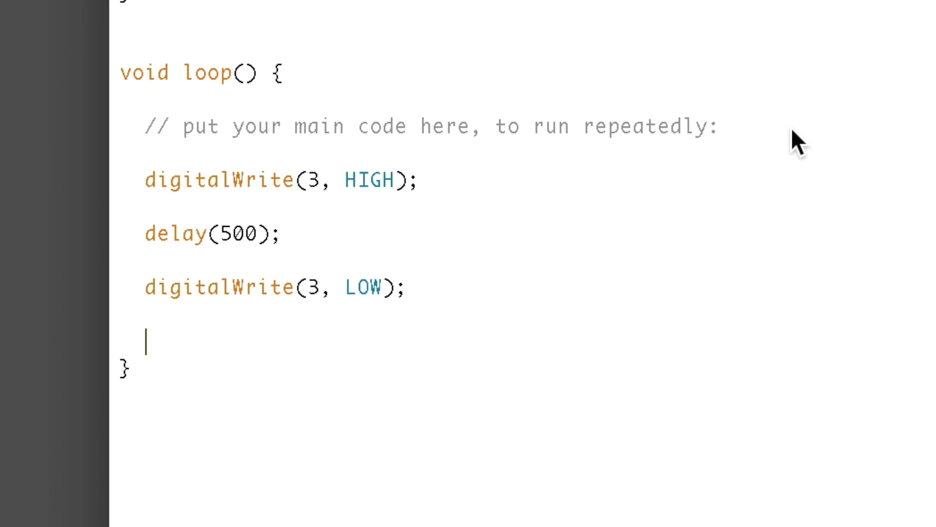
pyautogui.write('delay(')
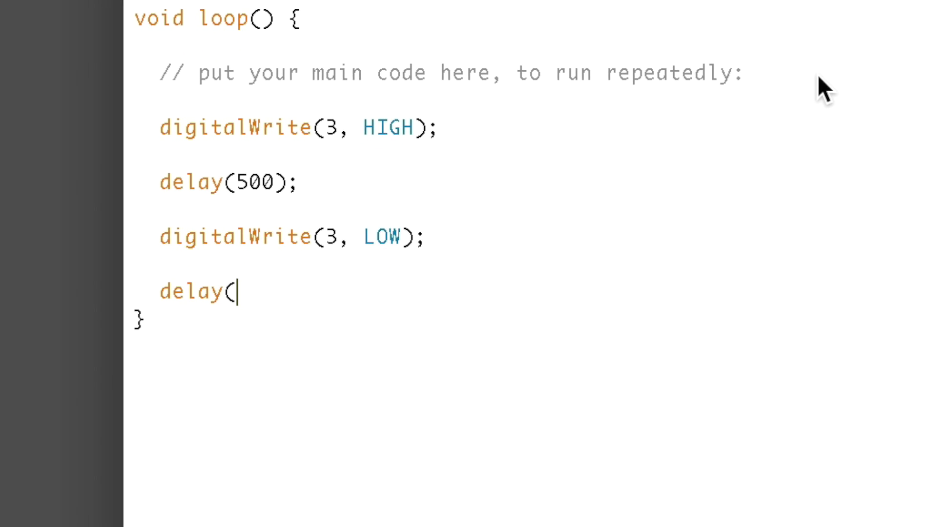
pyautogui.write('500);')
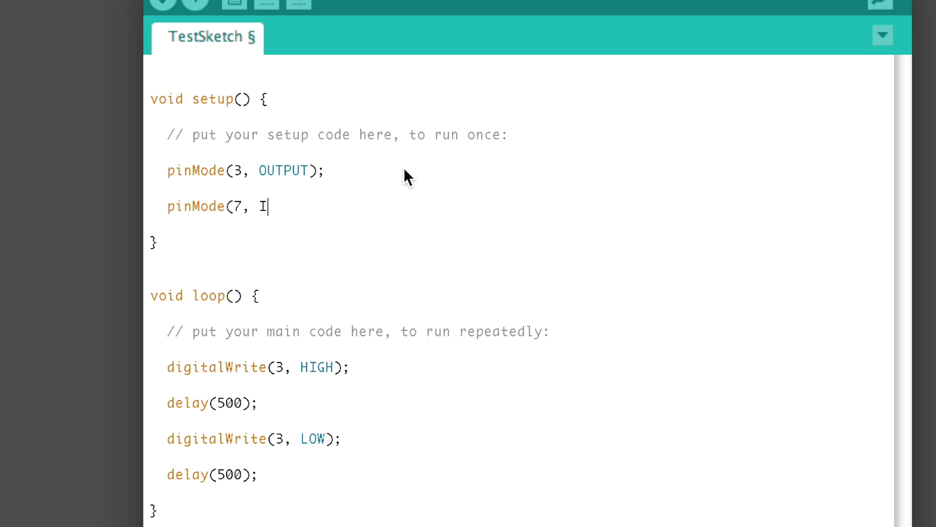
pyautogui.write('NPUT)')
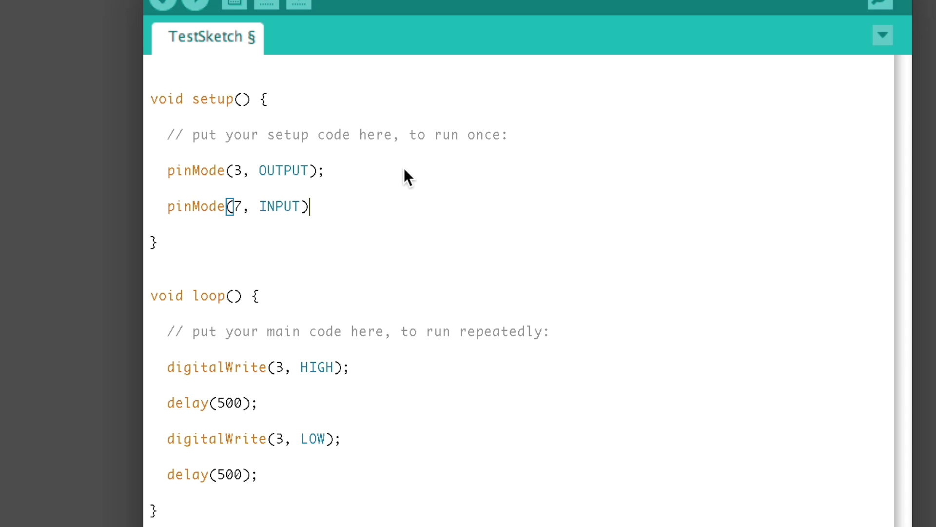
pyautogui.write(';')
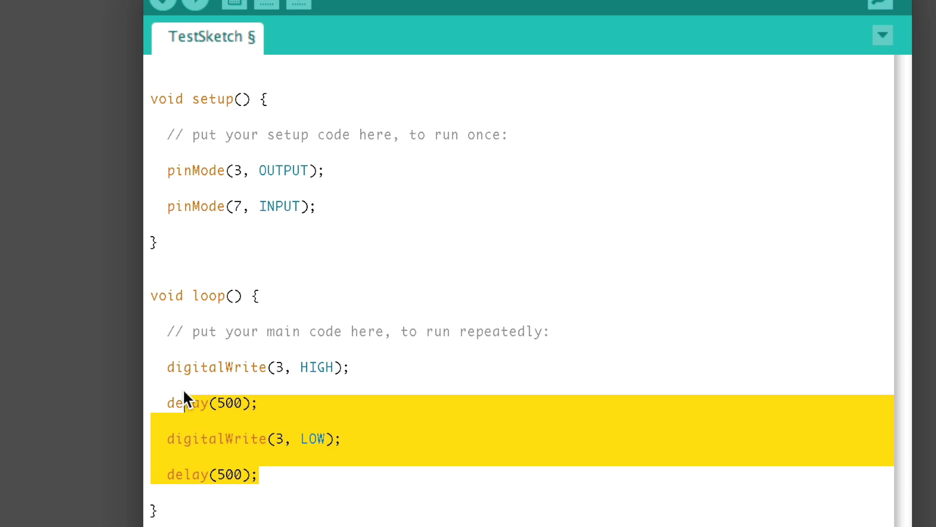
# Step: Replace loop's old lines with if (digitalRead(7) == HIGH) writing pin 3 HIGH, else LOW
pyautogui.moveTo(476, 471); pyautogui.dragTo(168, 366)
pyautogui.press('BackSpace')
pyautogui.write('if (')
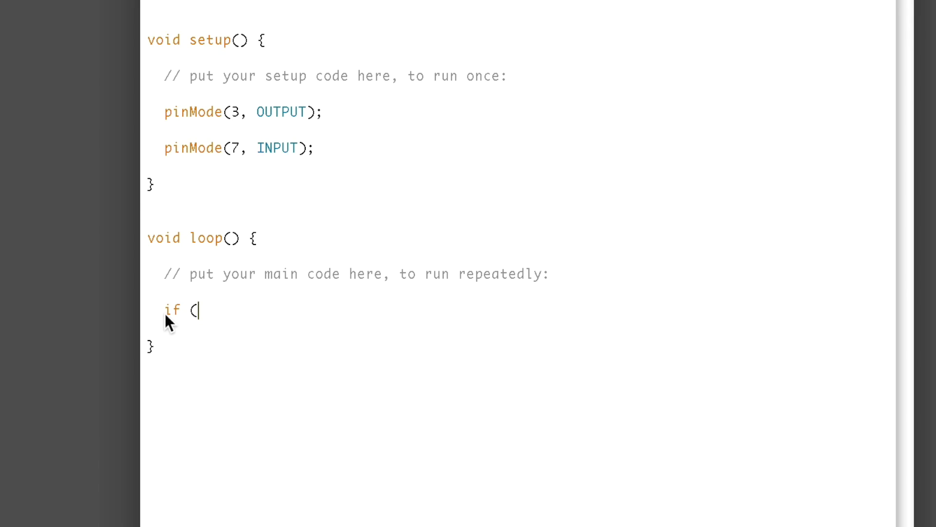
pyautogui.write('digitalRead(7) == HIGH')
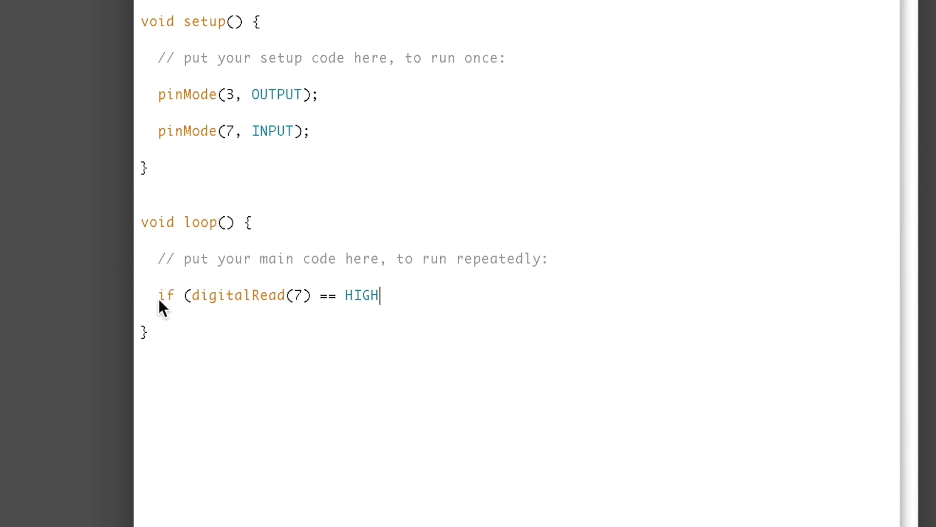
pyautogui.write(') {')
pyautogui.press('Return')
pyautogui.press('Return')
pyautogui.write('}')
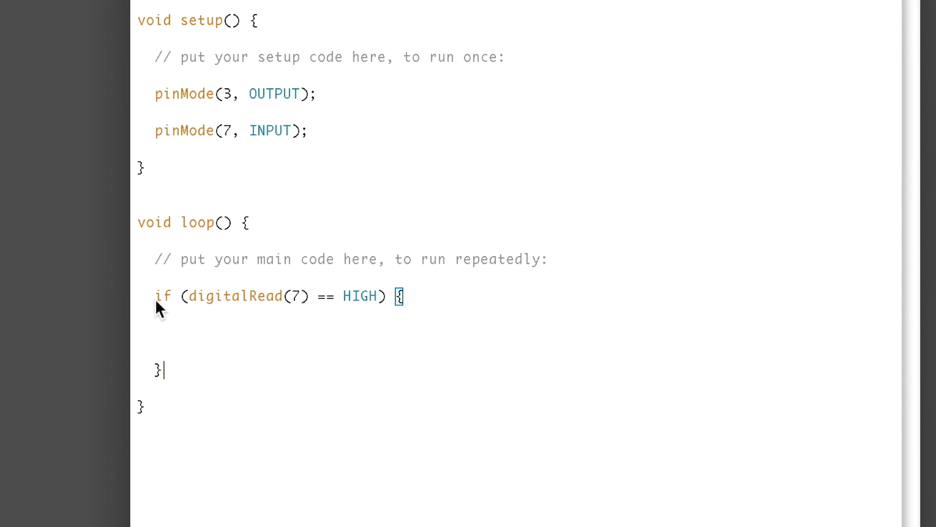
pyautogui.press('Up')
pyautogui.write('digitalW')
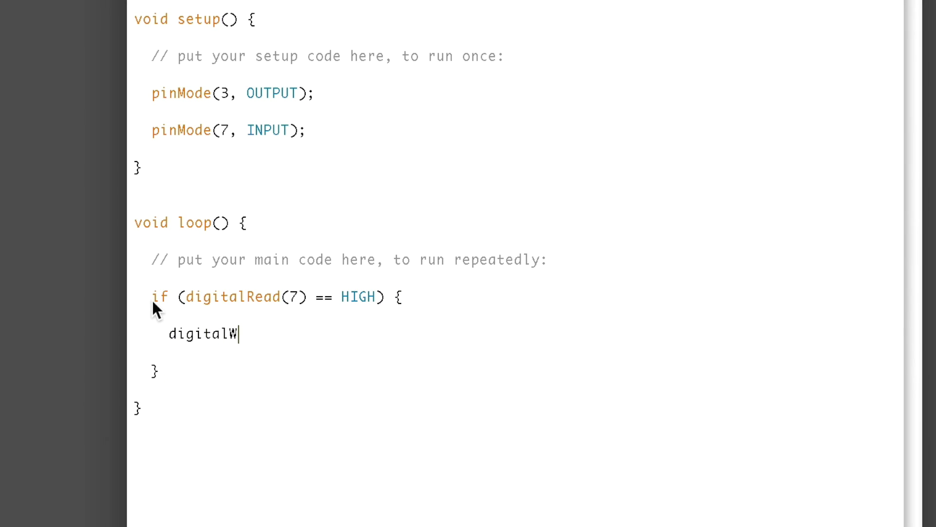
pyautogui.write('rite(3, HIGH')
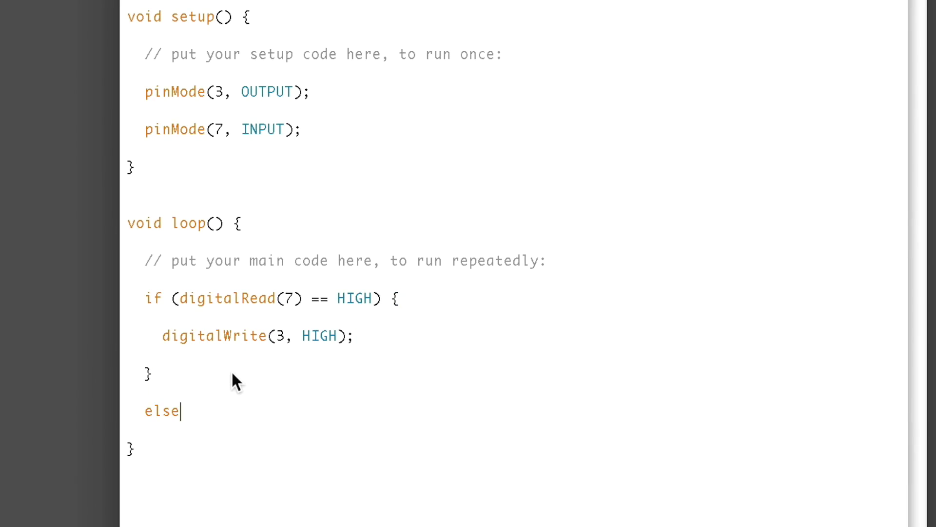
pyautogui.write(' {')
pyautogui.press('Return')
pyautogui.press('Return')
pyautogui.write('}')
pyautogui.press('Up')
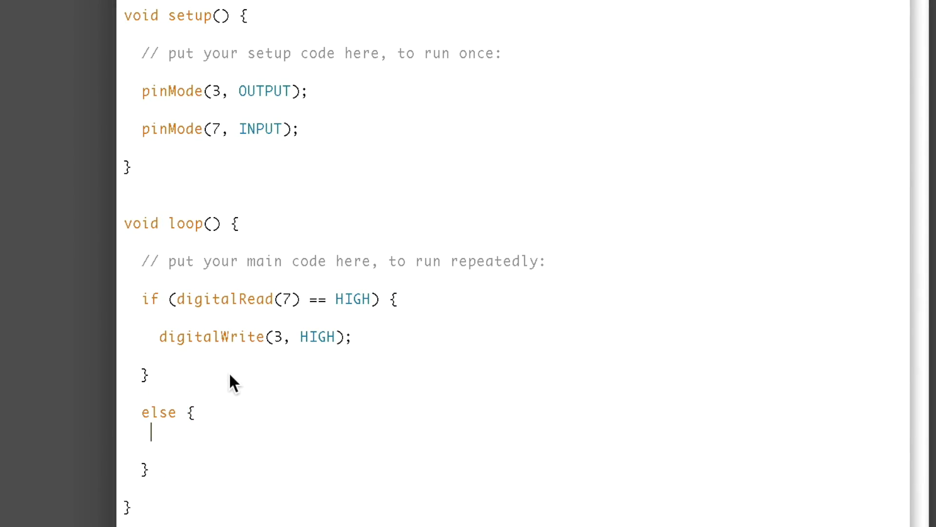
pyautogui.write('digitalWrite(3, ')
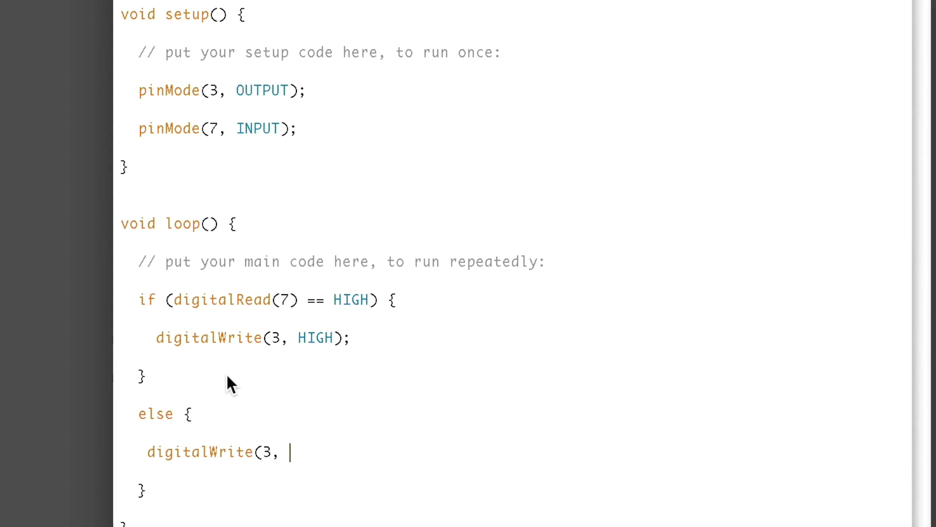
pyautogui.write('LOW);')
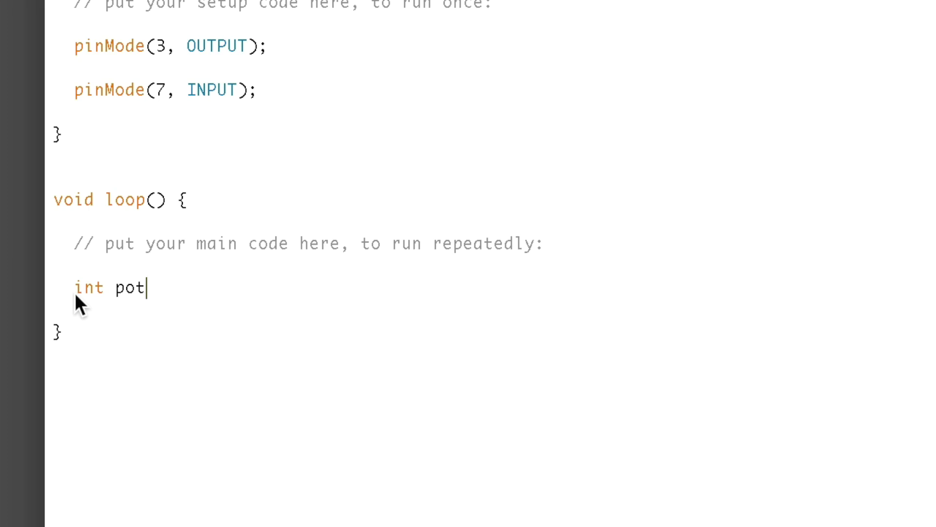
pyautogui.write('Value = analogRead(0')
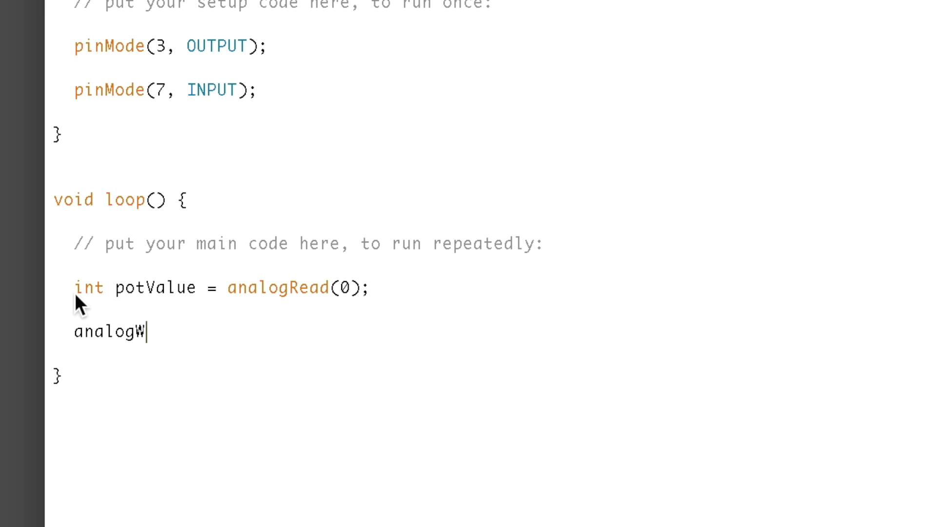
pyautogui.write('rite(3, potValue/4')
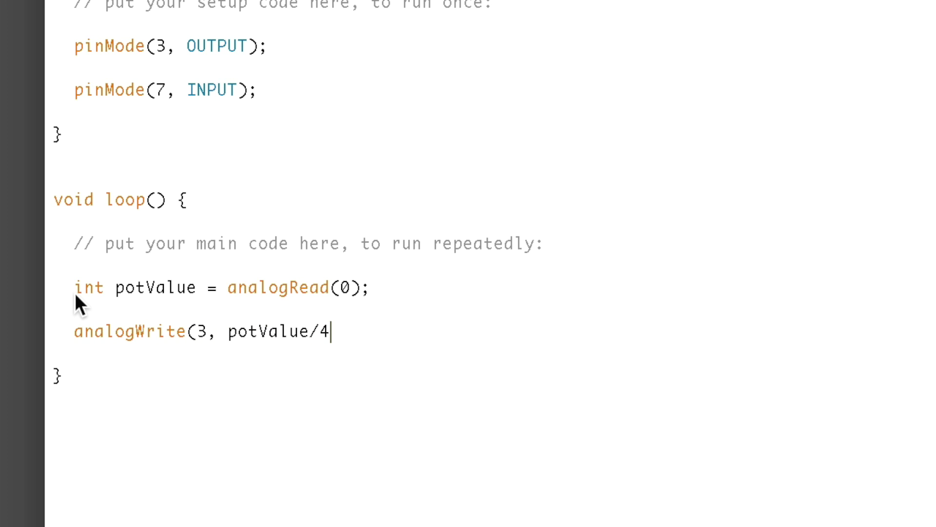
pyautogui.write(');')
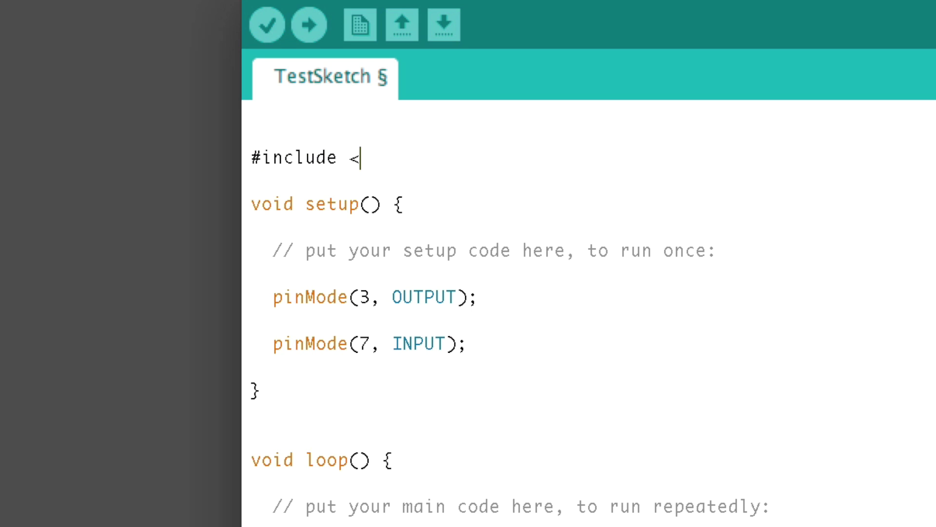
pyautogui.write('mySe')
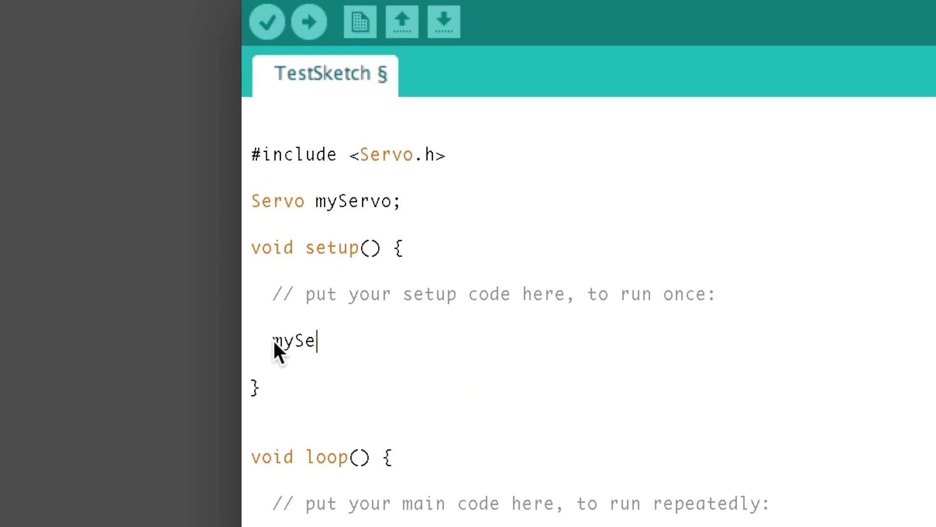
pyautogui.write('rvo.attach(')
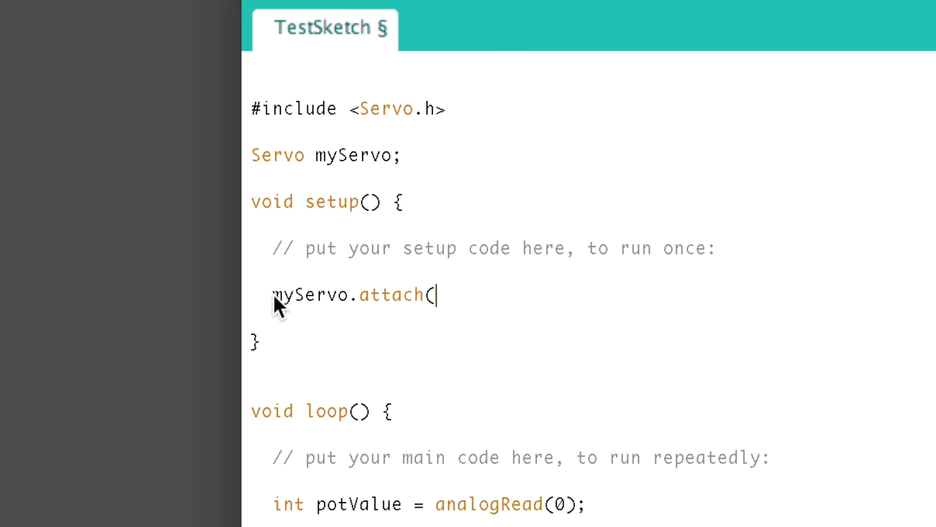
pyautogui.write('9);ervo')
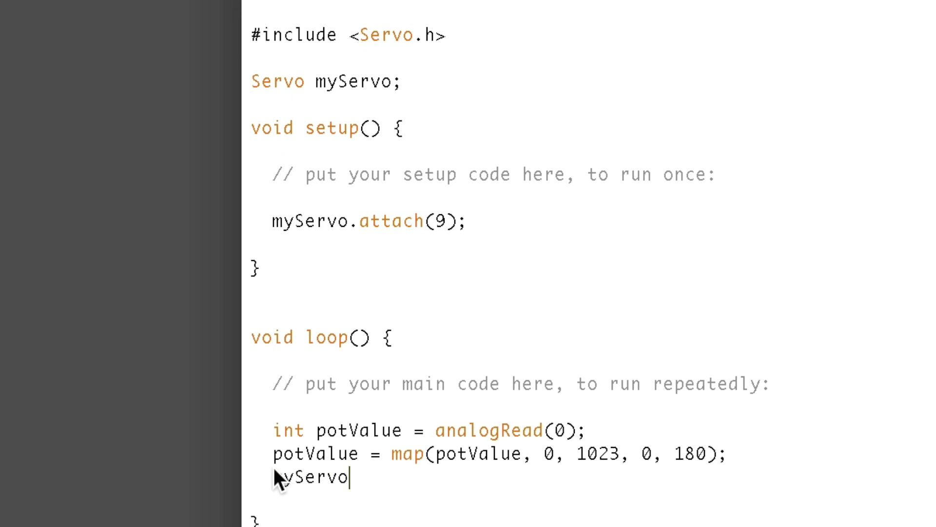
pyautogui.write('.write(potValue')
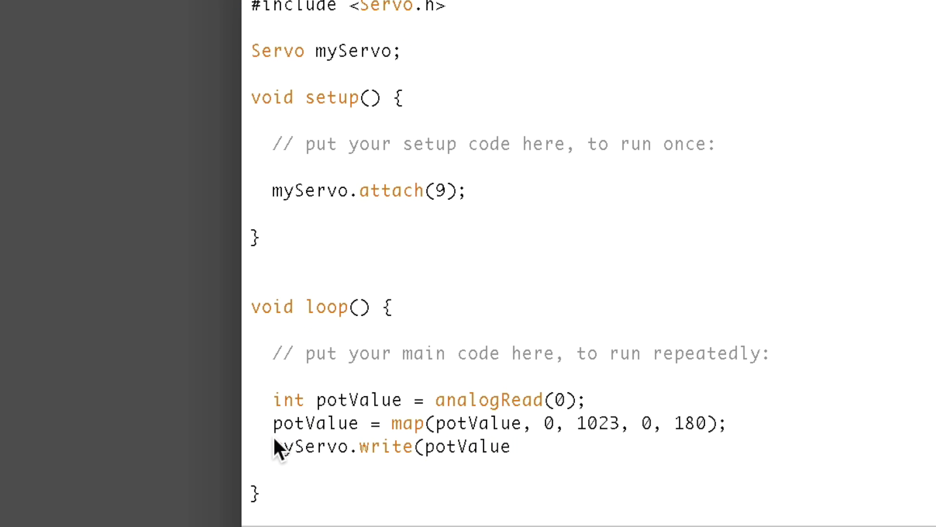
pyautogui.write(');')
# Step: Add a new line after myServo.write(potValue) for delay(15)
pyautogui.press('Return')
pyautogui.write('delay(15')
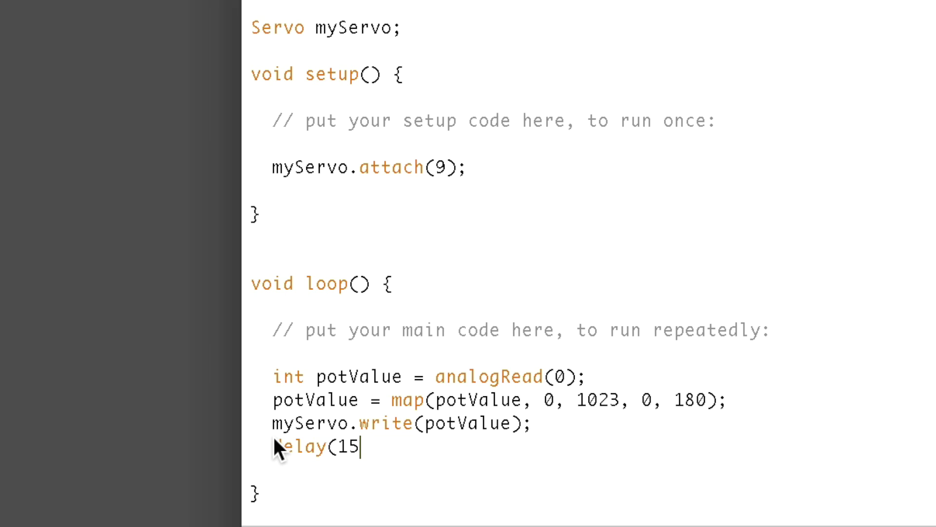
pyautogui.write(');')
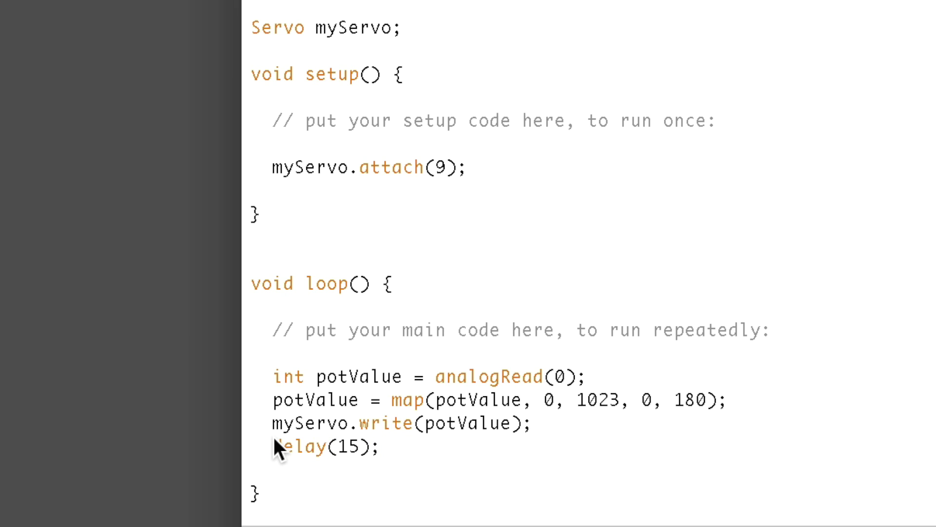